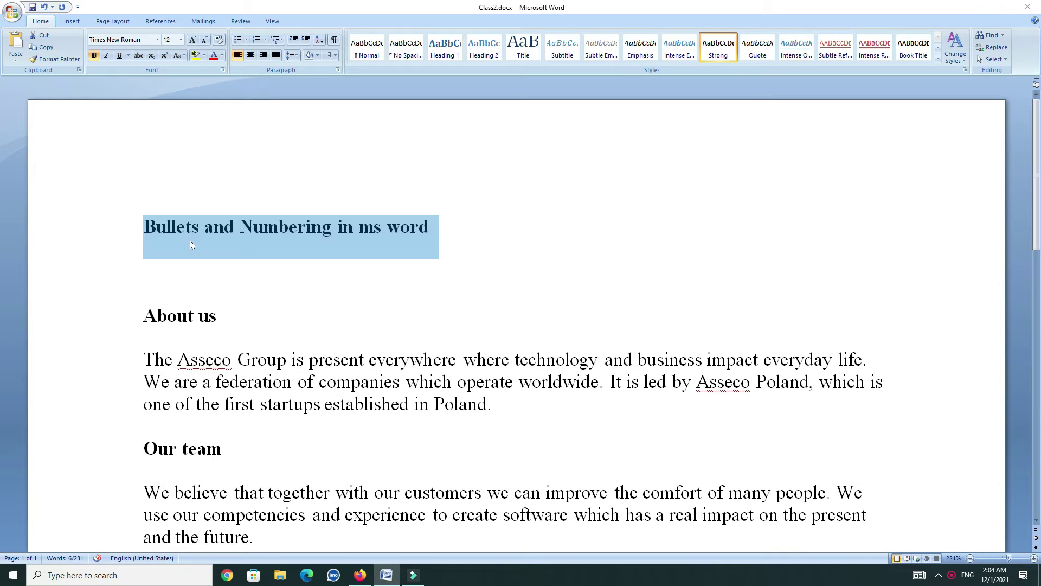
- Center the title 'Bullets and Numbering in ms word' on the page
left_click(251, 56)
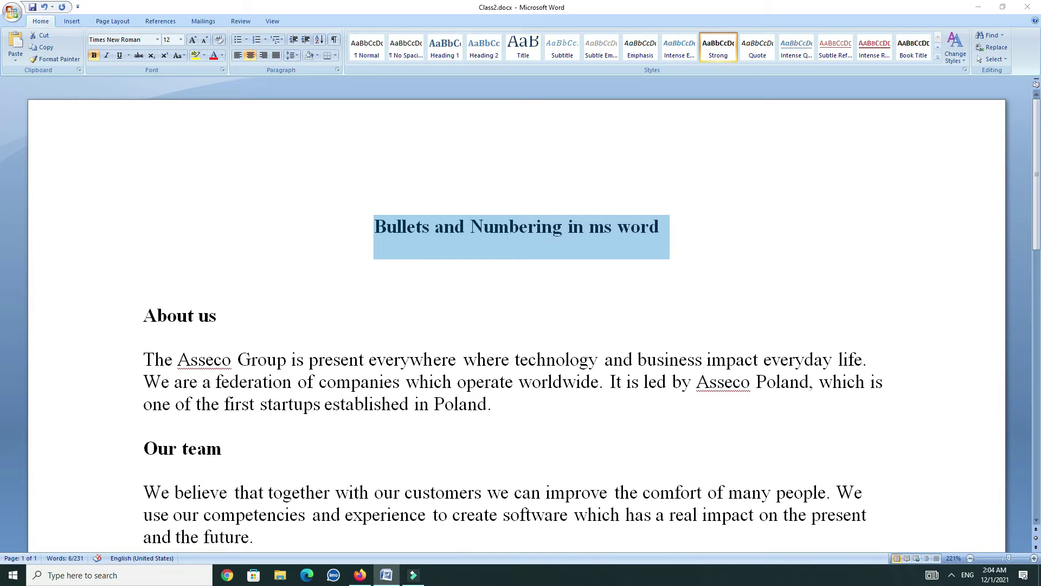
- Select the About us heading
left_click_drag(240, 319, 96, 324)
key("ctrl+c")
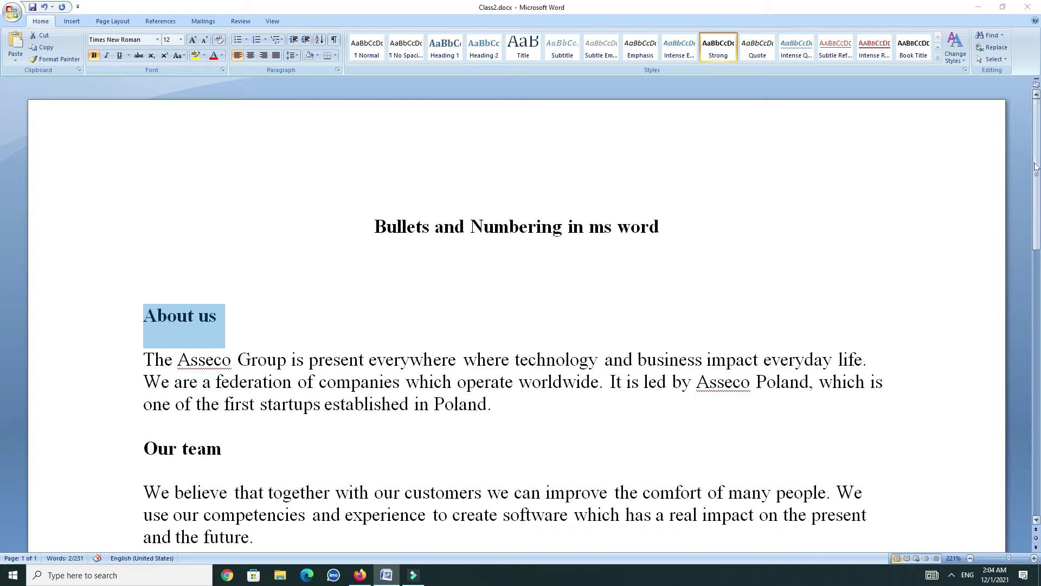
- Paste About us below the Services section, then copy the Services heading beneath it
left_click_drag(1034, 167, 1034, 406)
left_click(281, 416)
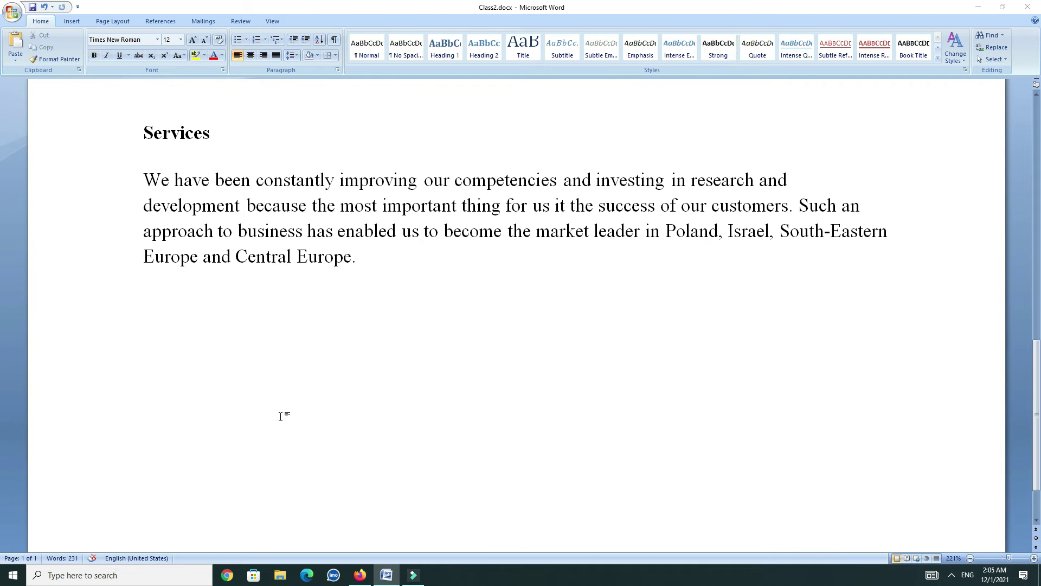
key("ctrl+v")
left_click_drag(220, 136, 145, 135)
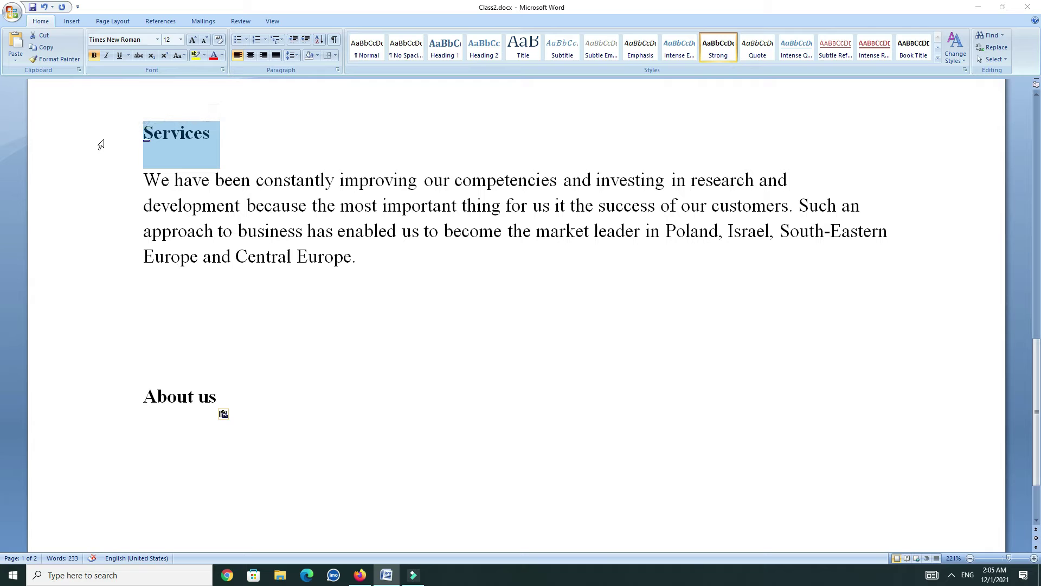
key("ctrl+c")
left_click(242, 389)
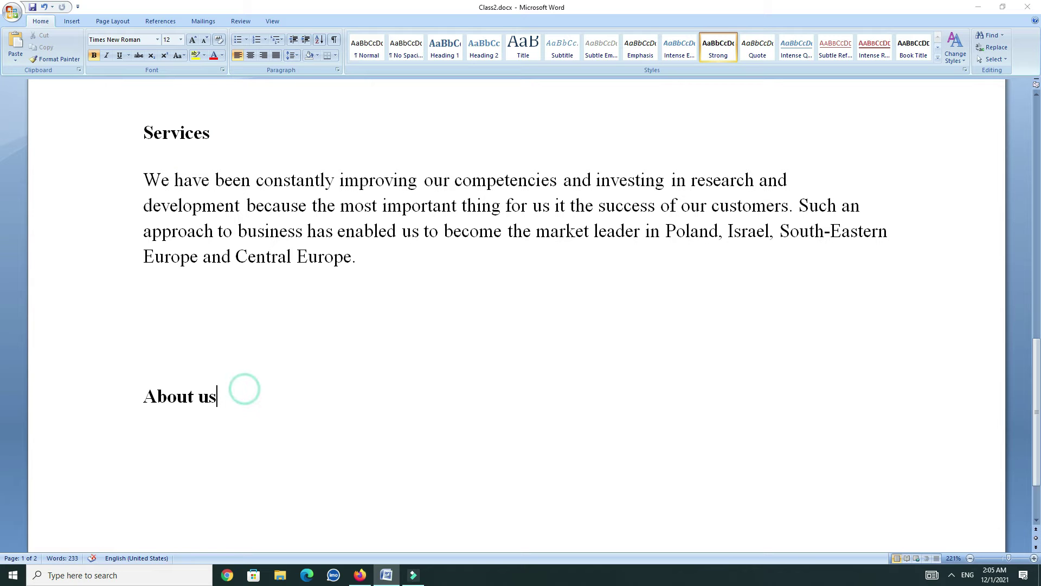
key("ctrl+v")
- Copy the Our team heading and paste it below the Services line
scroll(520, 315, "up", 15)
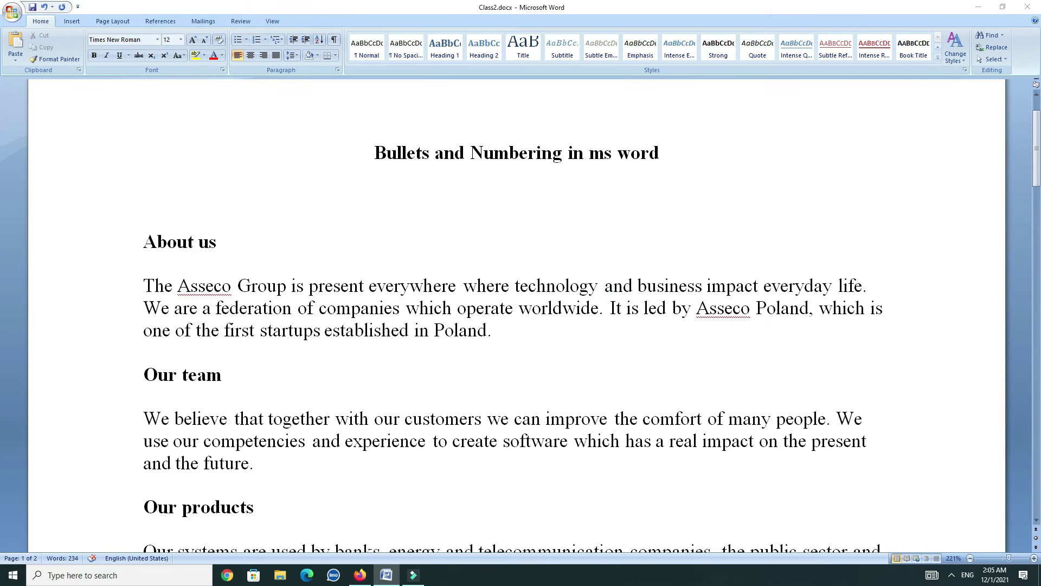
double_click(231, 376)
left_click(14, 385)
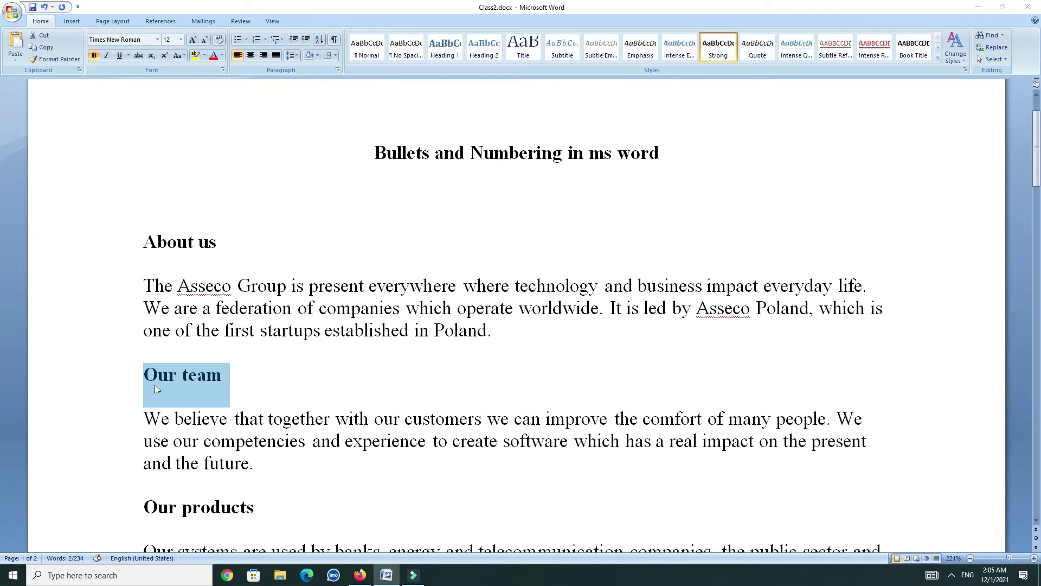
scroll(154, 385, "down", 10)
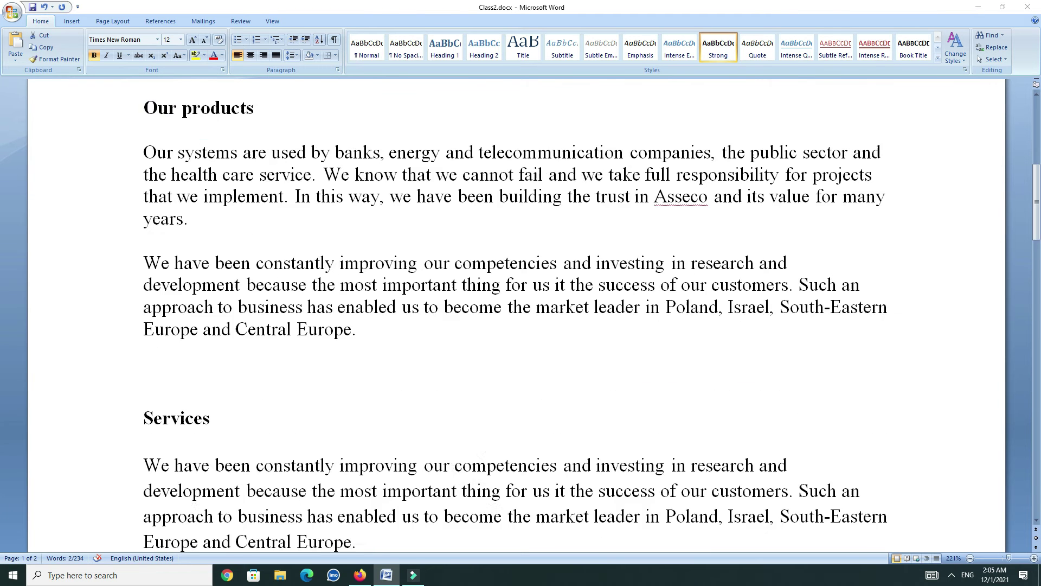
left_click(228, 188)
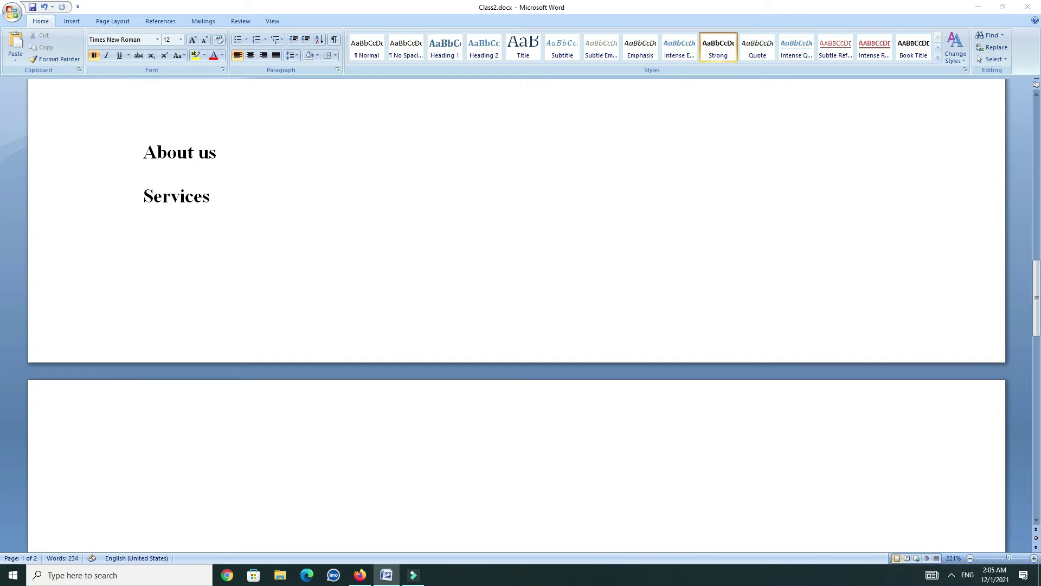
key("ctrl+Return")
key("ctrl+v")
- Push the three headings onto page 2 and select About us, Services and Our team
key("Up")
key("Up")
key("Up")
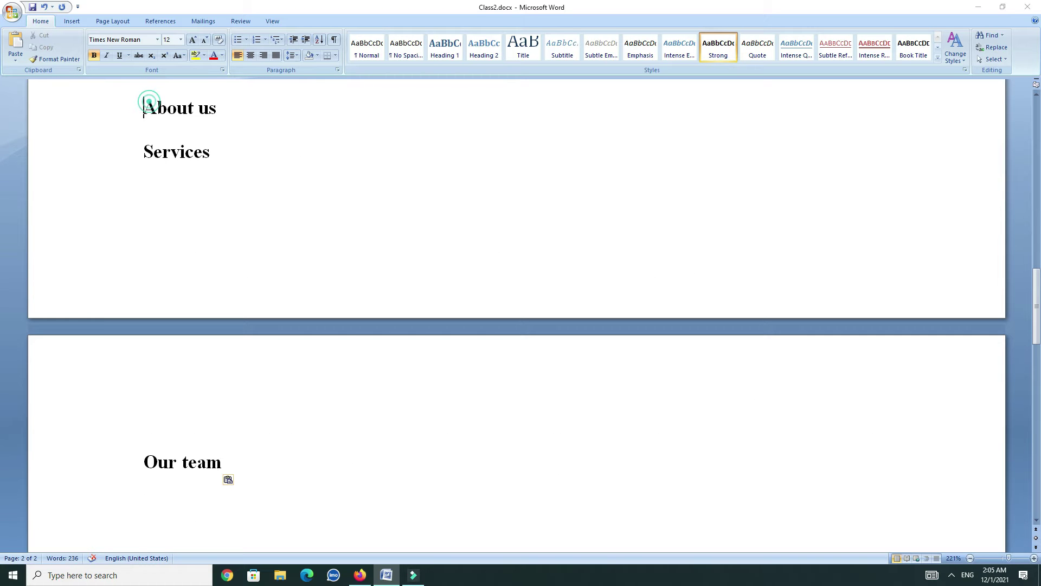
key("Return")
key("Return")
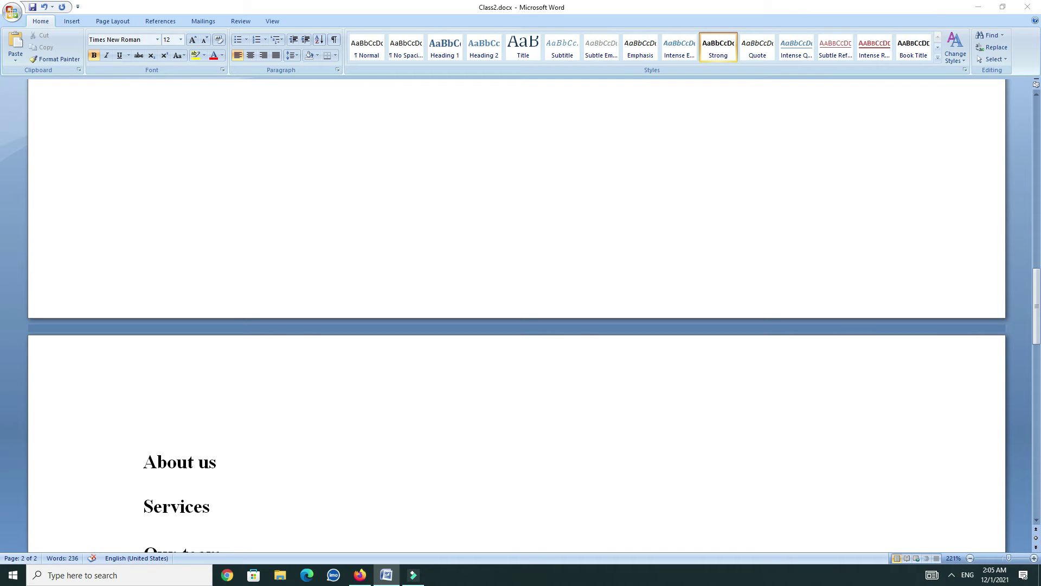
left_click_drag(1036, 304, 1036, 338)
left_click(257, 359)
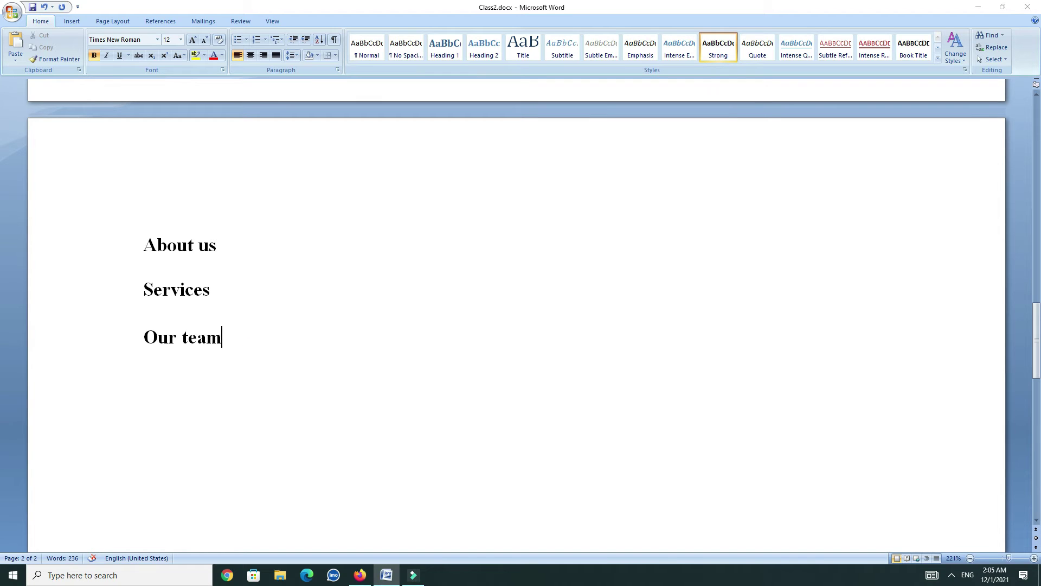
left_click_drag(232, 339, 139, 251)
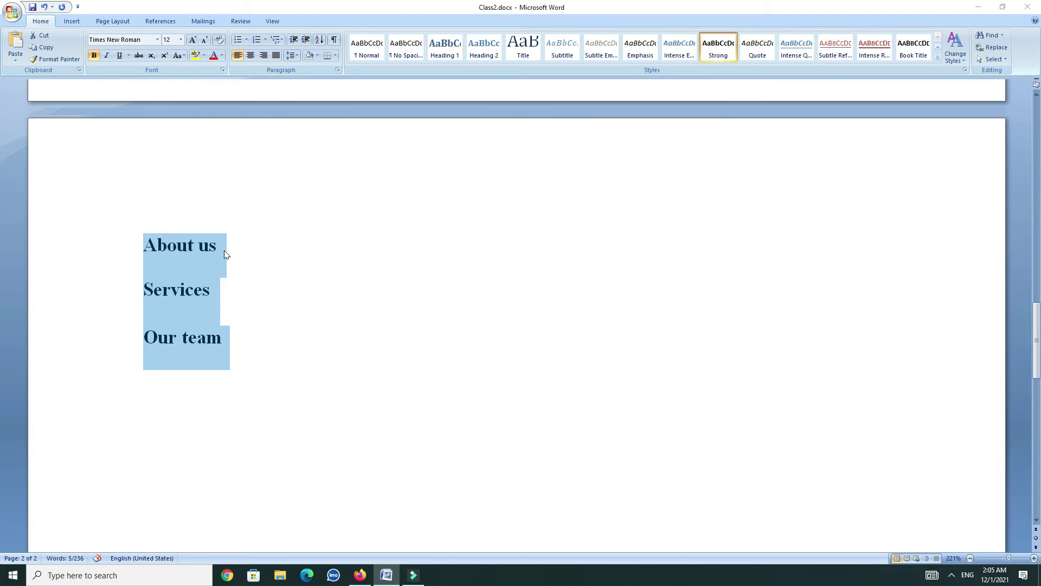
- Apply the four-diamond bullet from the Bullet Library to the three headings, then reselect them
left_click(247, 41)
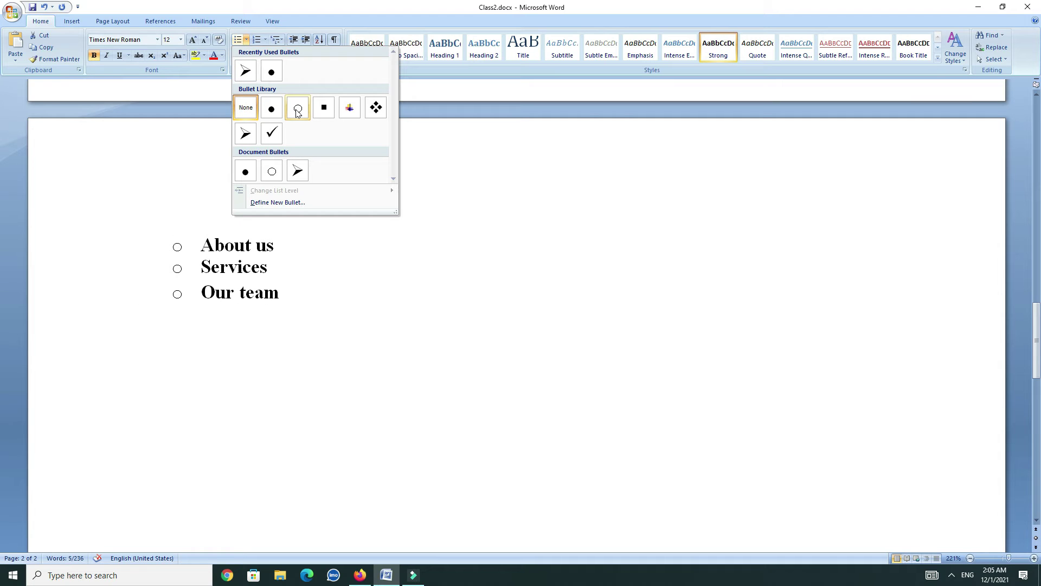
left_click(370, 110)
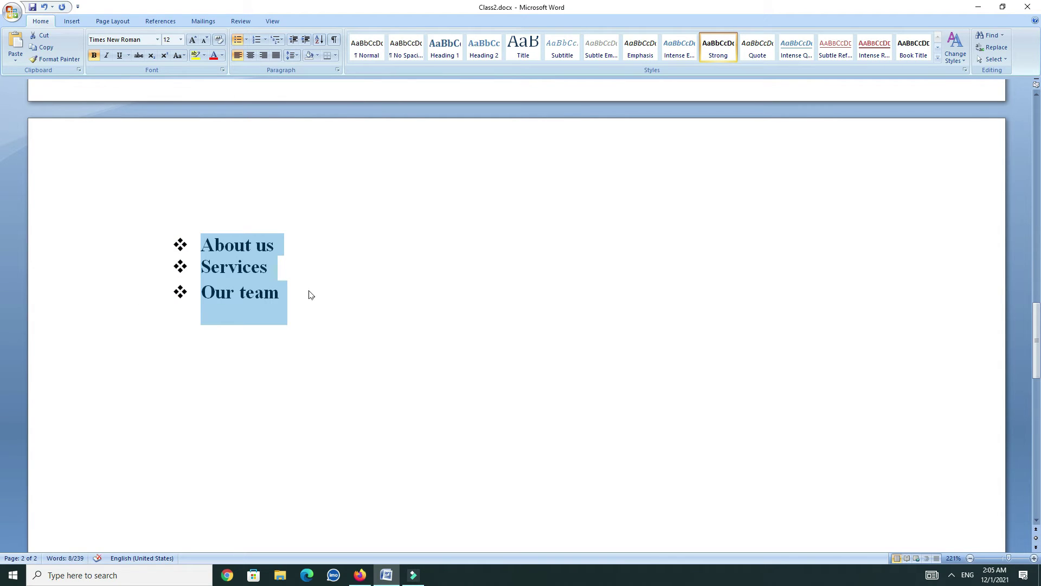
left_click(316, 318)
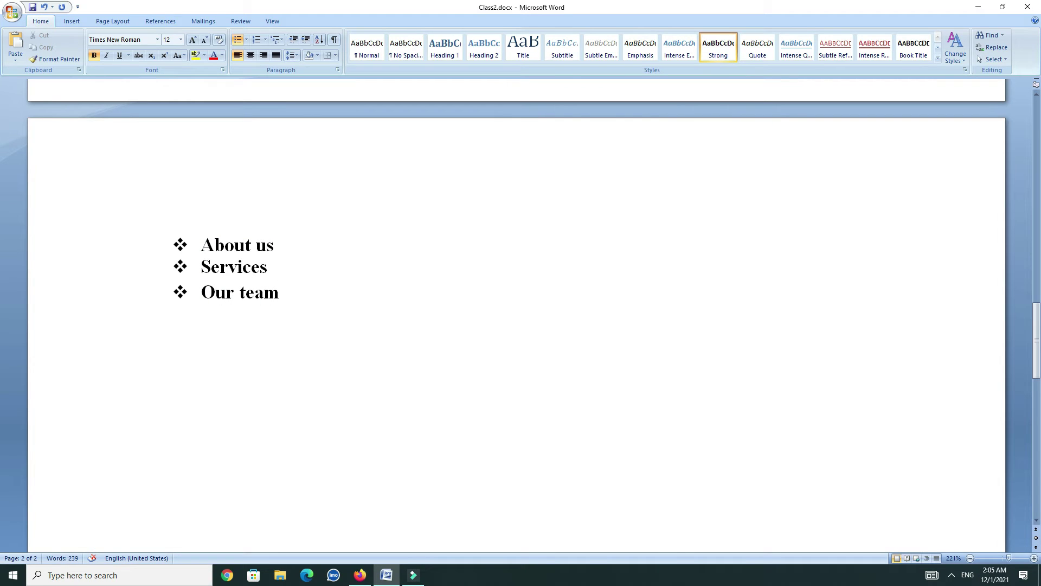
left_click_drag(202, 239, 290, 296)
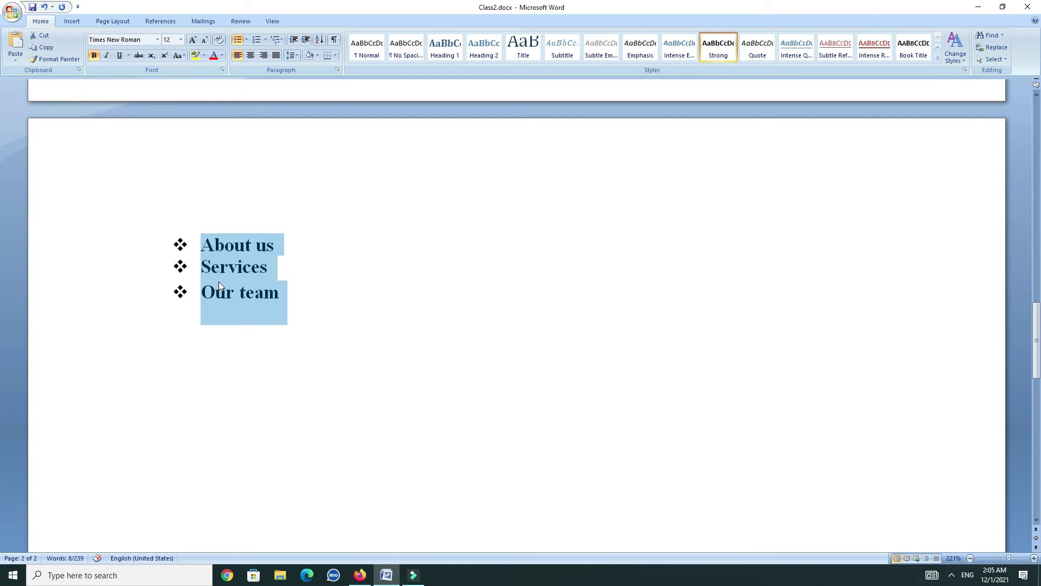
- Indent the bulleted list three Tab steps right, then undo the last indent
key("Tab")
key("Tab")
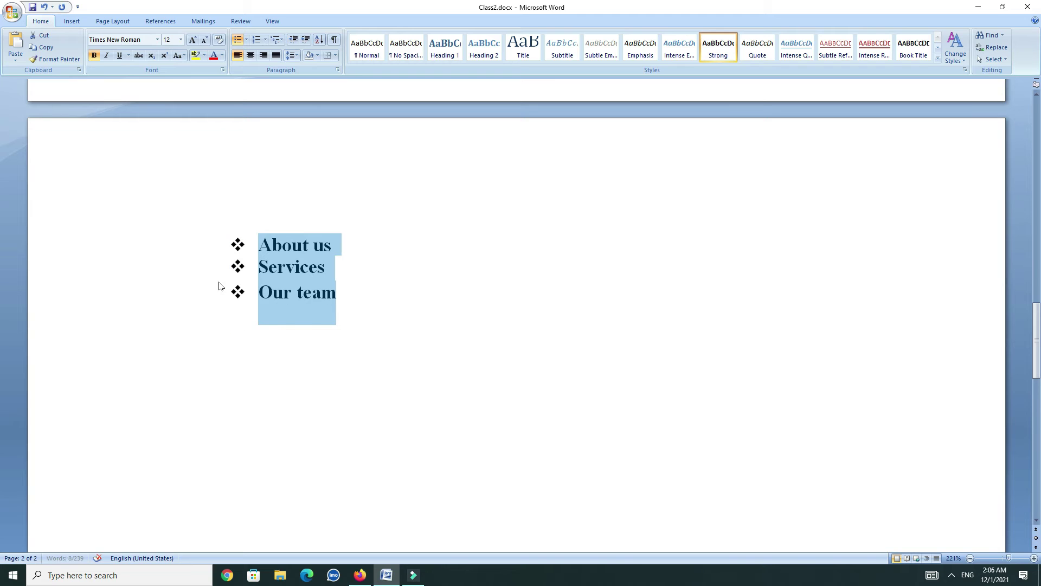
key("Tab")
key("Tab")
key("Tab")
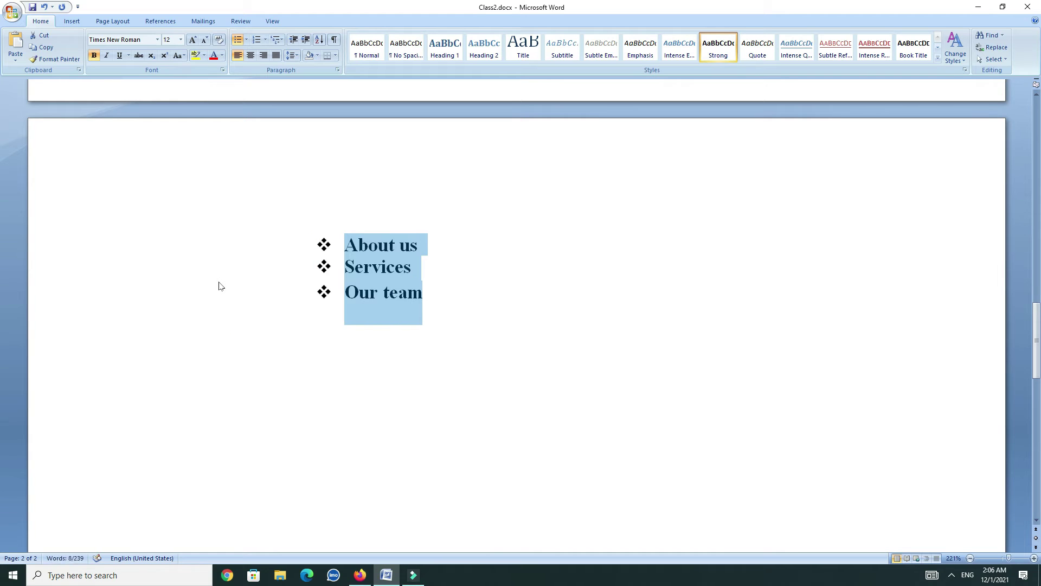
key("Tab")
key("Tab")
key("Tab")
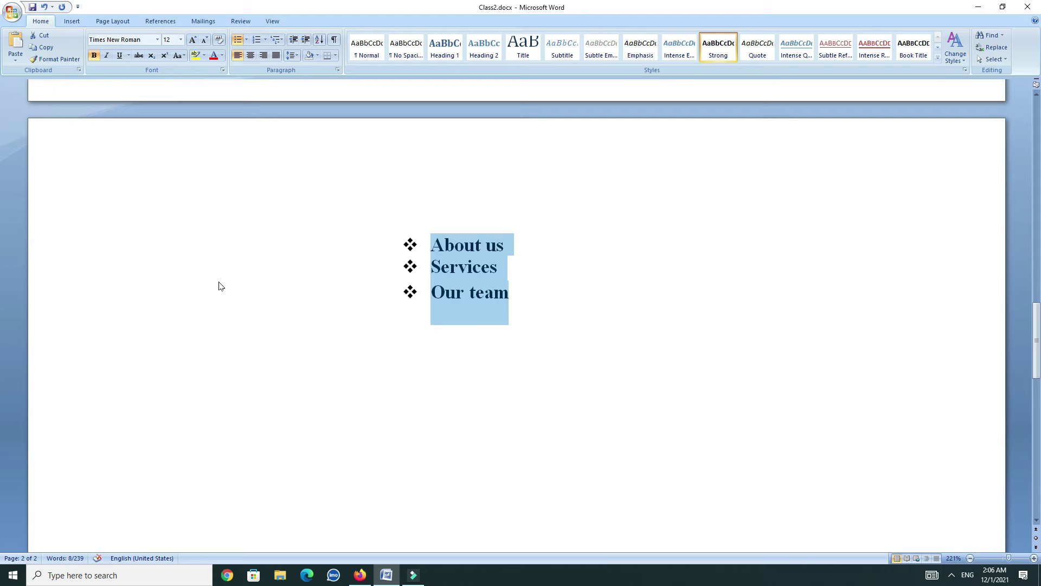
key("ctrl+z")
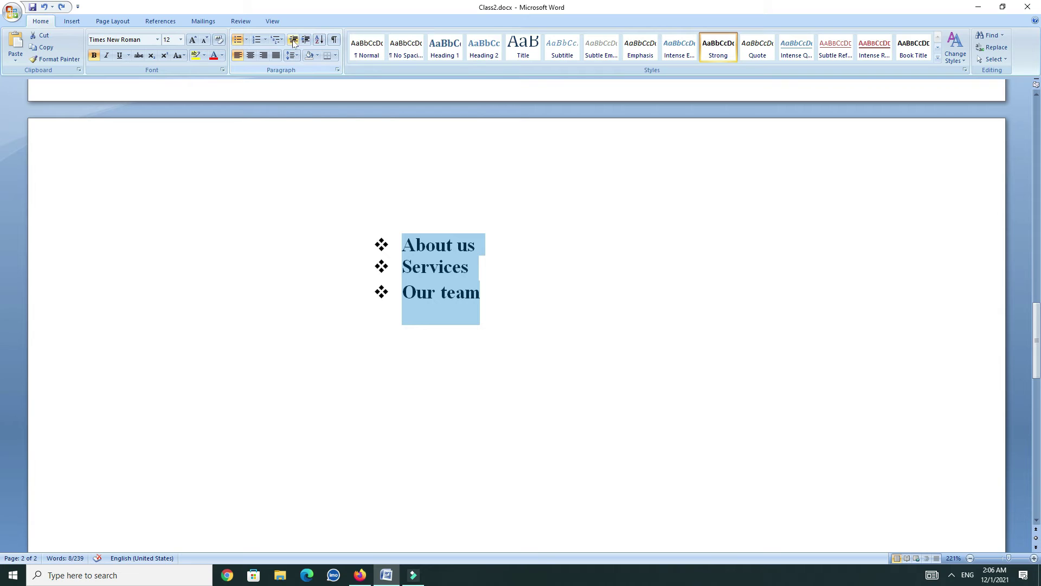
- Adjust the list with Decrease and Increase Indent, ending with a reduced indent
left_click(293, 40)
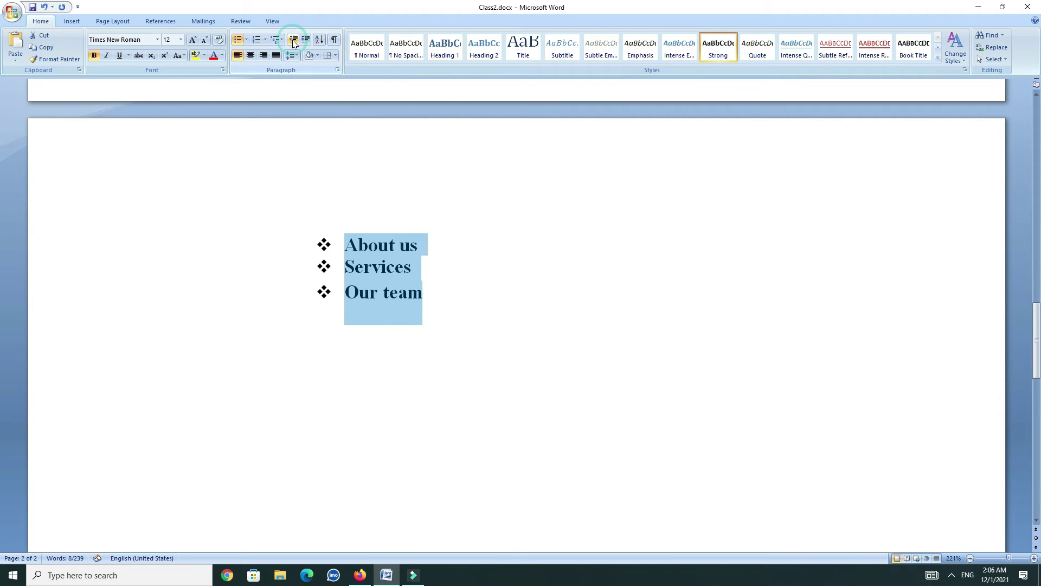
left_click(292, 40)
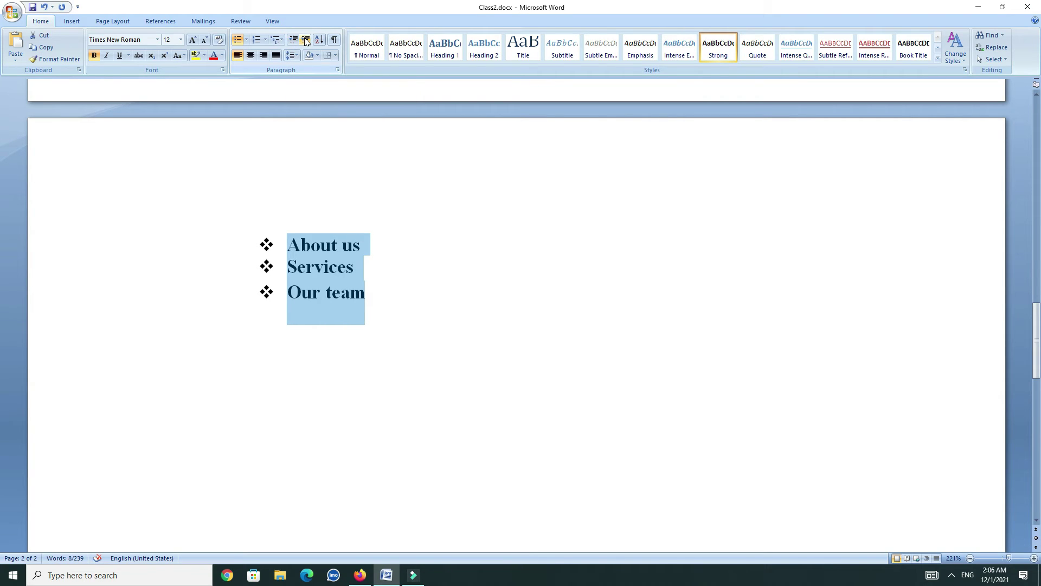
left_click(305, 40)
left_click(305, 40)
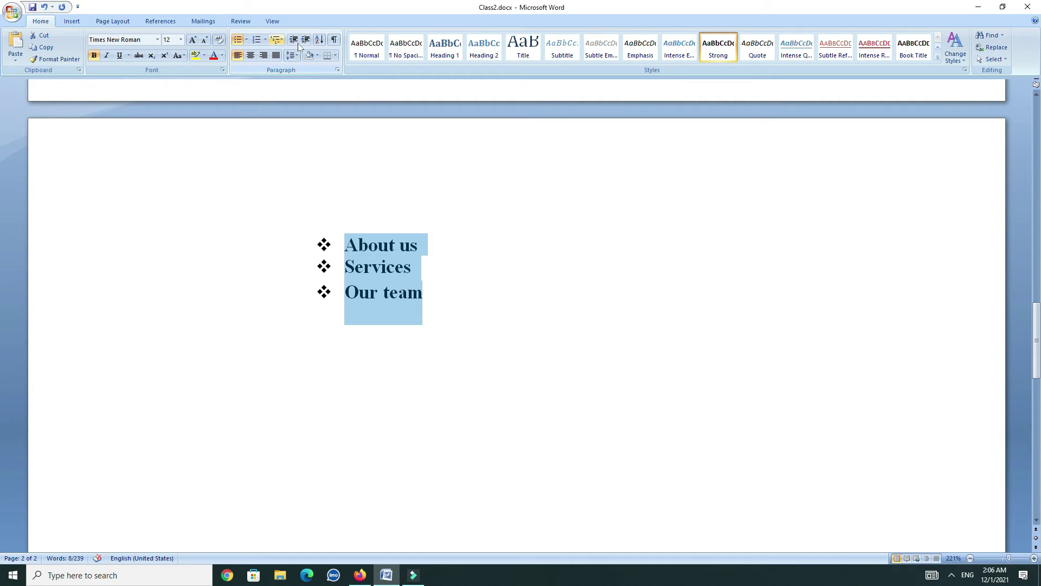
double_click(293, 41)
double_click(291, 43)
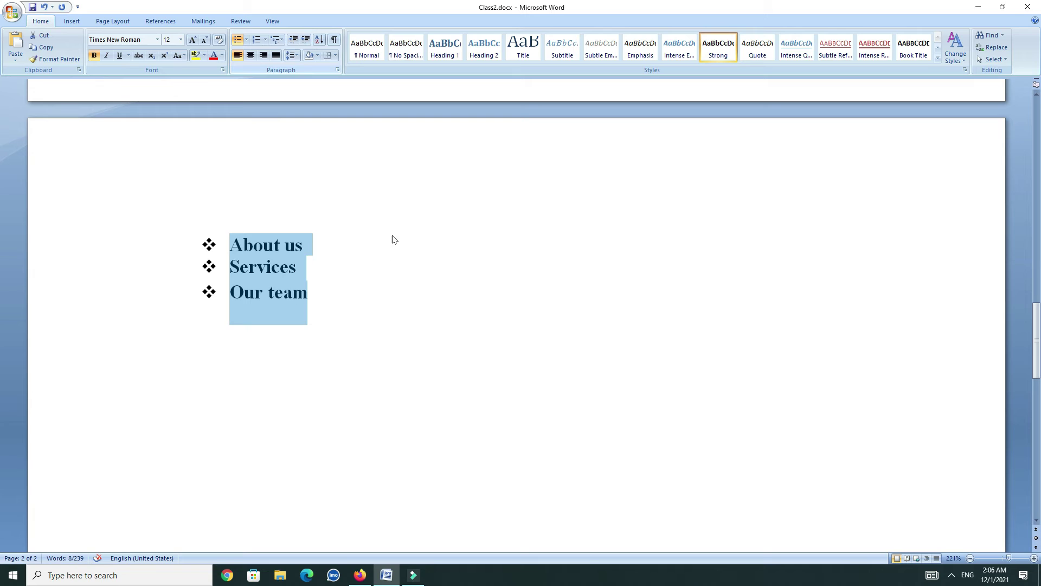
- Add a 'Contact' bullet after Our team and start an empty bullet below it
left_click(322, 291)
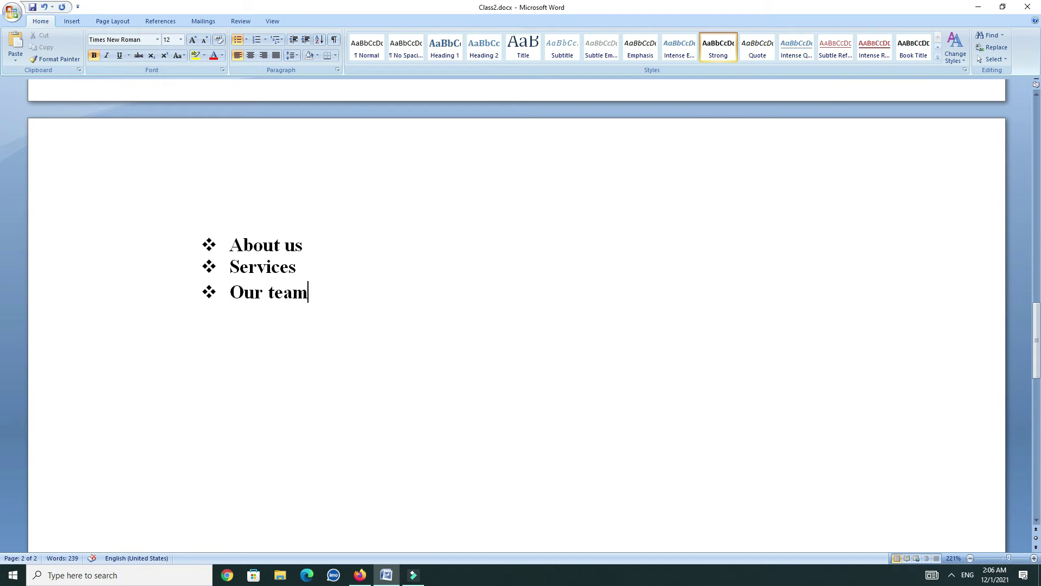
key("Return")
type("contact")
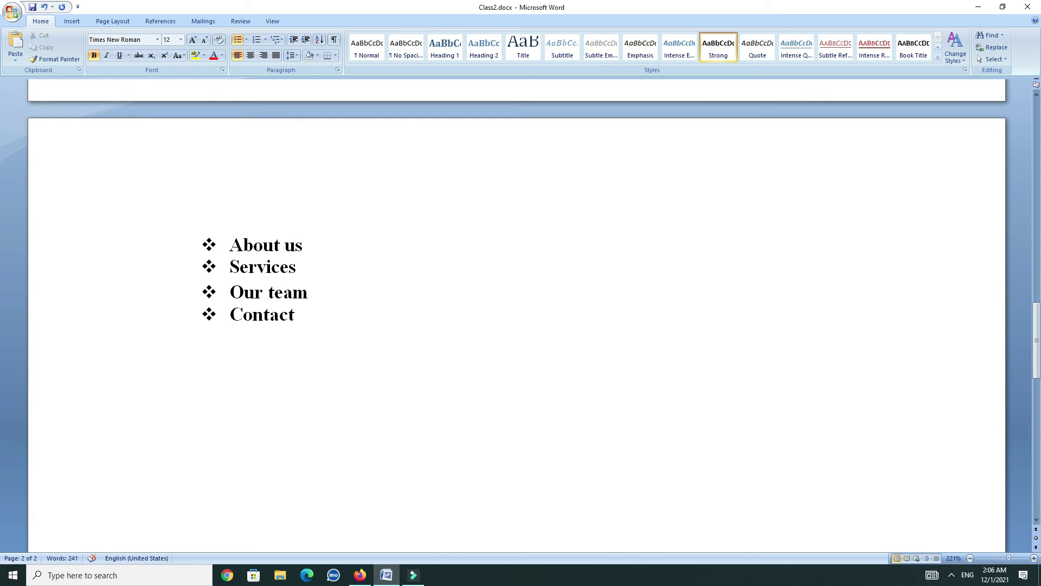
key("Return")
- Remove the bullet and indent from the empty line and type 'Our Bangladesh is great country'
key("BackSpace")
key("BackSpace")
type("o")
type(" banbg")
key("BackSpace")
key("BackSpace")
type("gladesh is ")
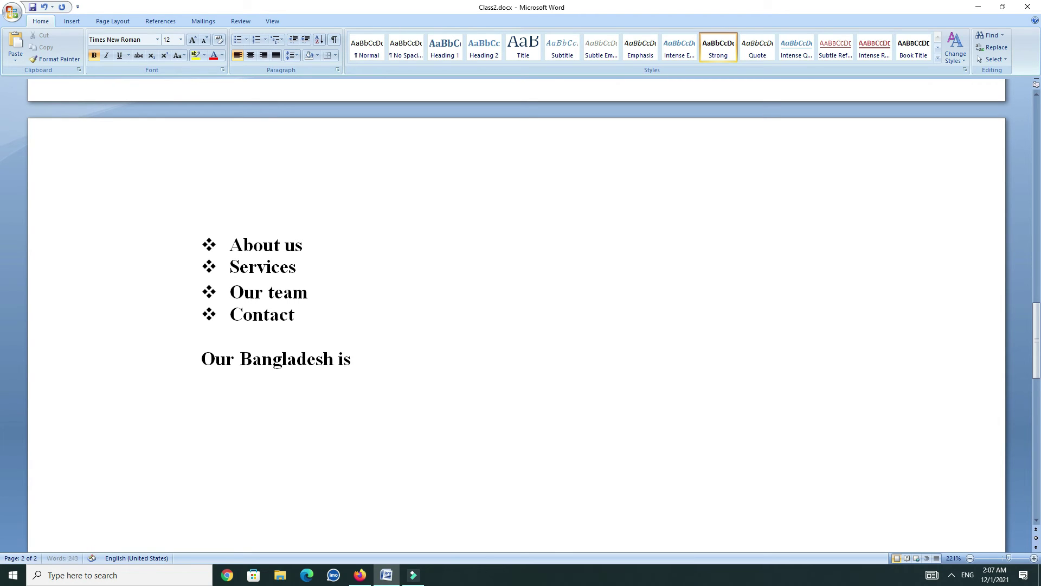
type("great country")
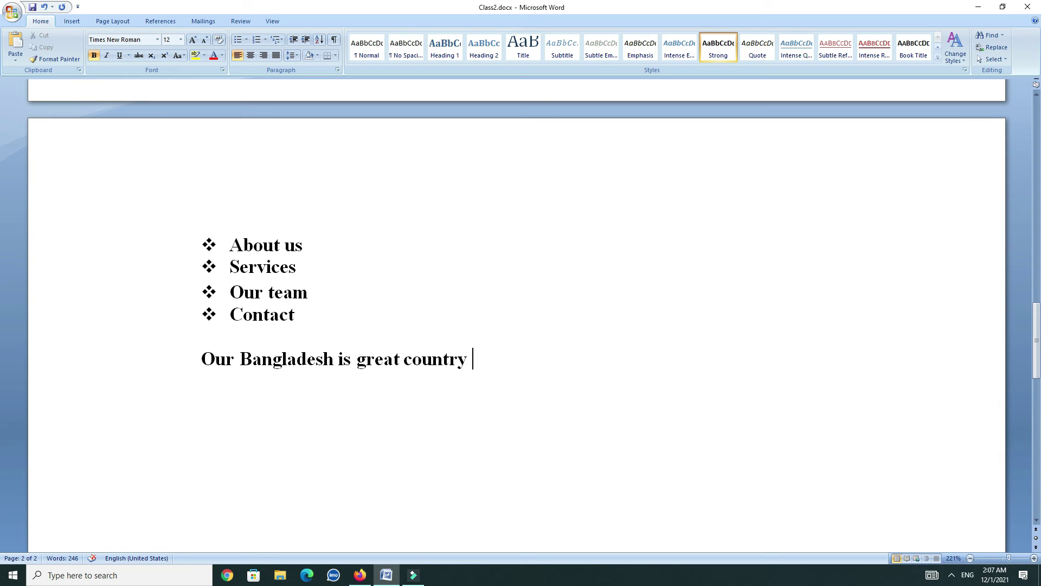
- Type Country list, Bangladesh, India, Pakistan and Irelan on separate lines, then bring up spelling suggestions for Irelan
key("Return")
type("country ")
type("list")
key("Return")
type("bangladesh")
key("Return")
type("india")
key("Return")
type("pakistan")
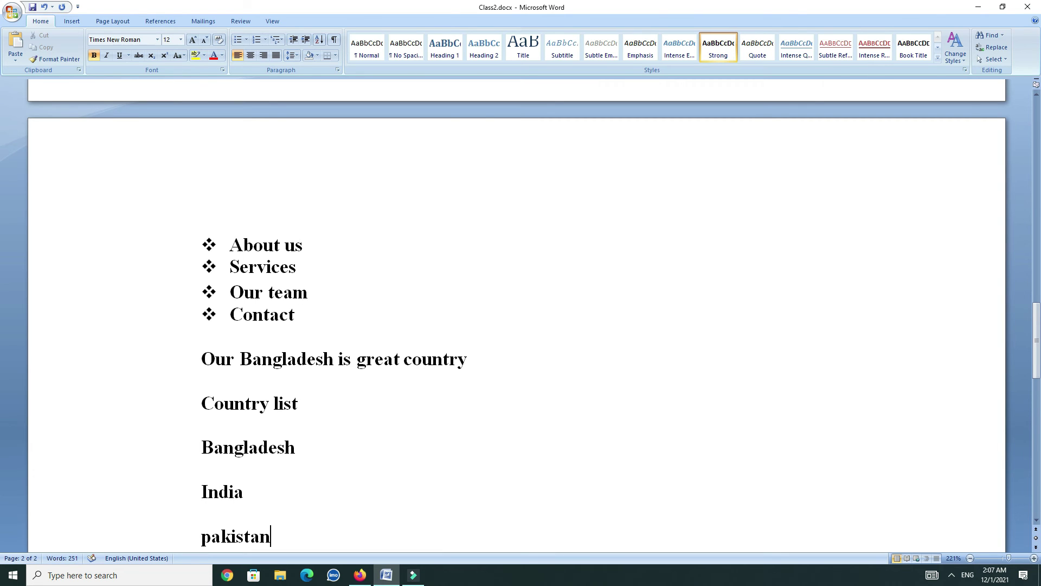
key("Return")
type("irelan")
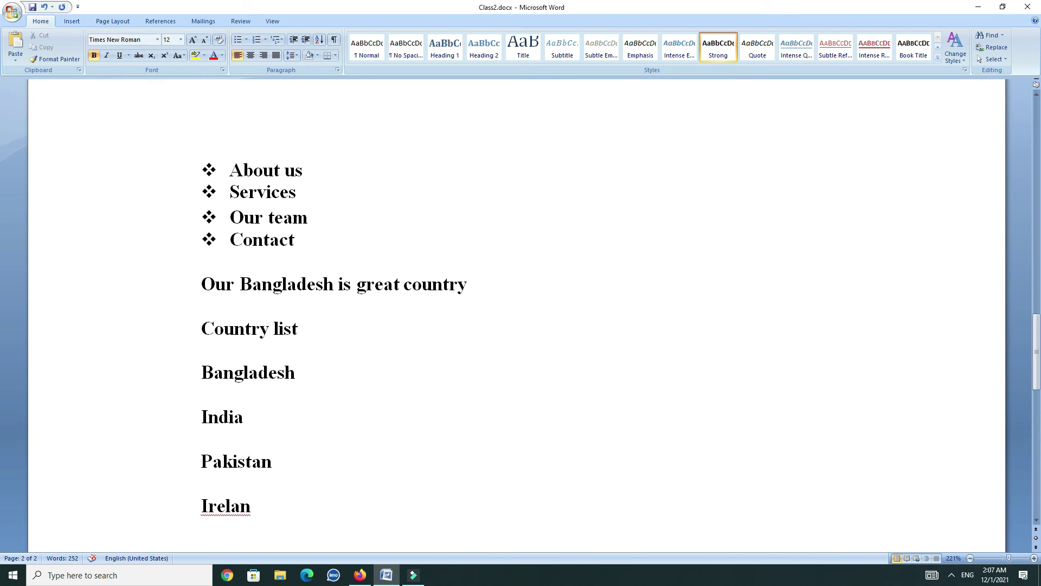
right_click(222, 506)
- Correct Irelan to Ireland and number the five lines Country list to Ireland 1.–5
left_click(317, 376)
left_click_drag(270, 506, 200, 333)
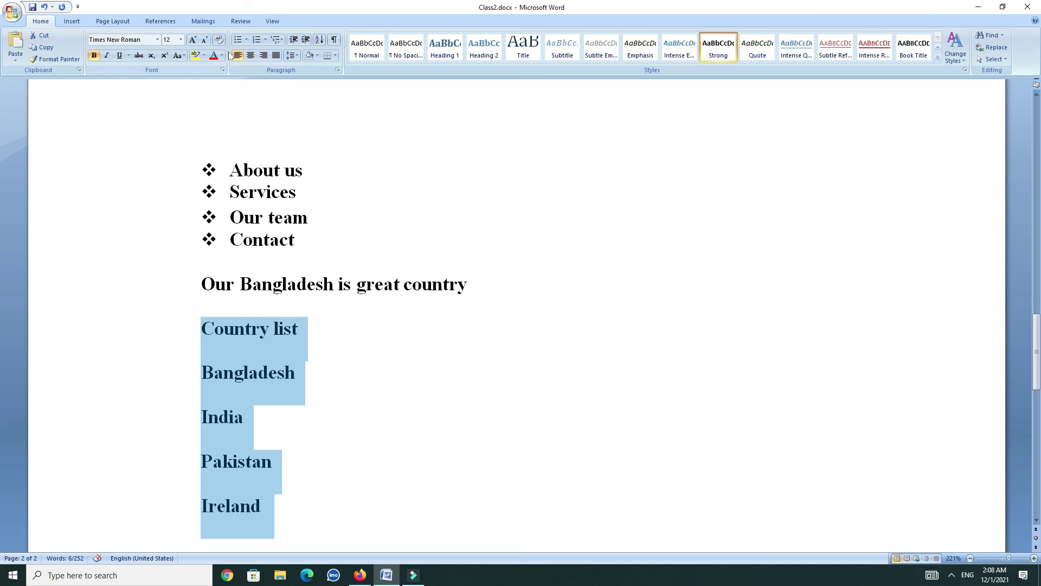
left_click(265, 40)
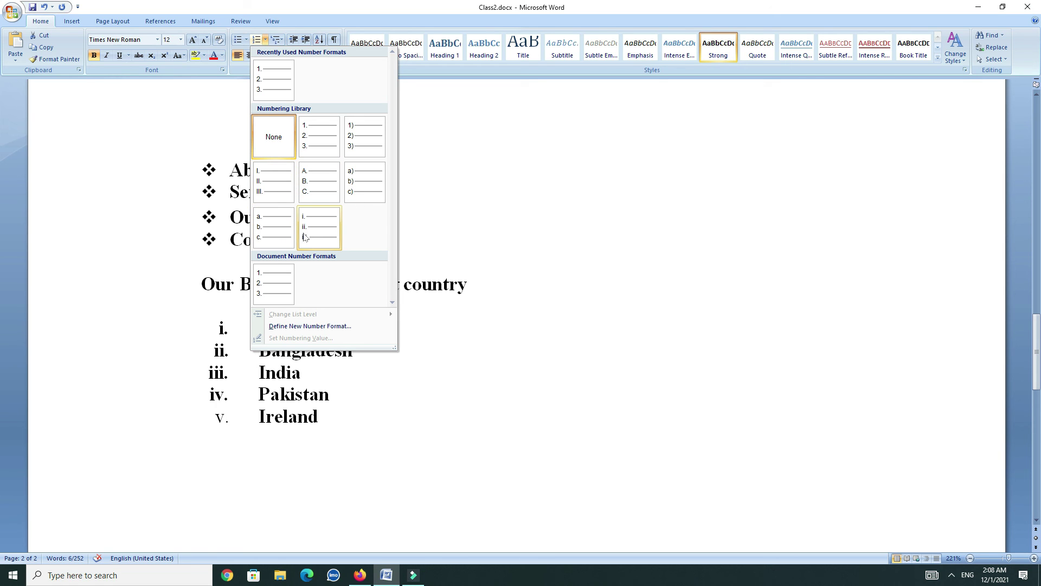
left_click(317, 138)
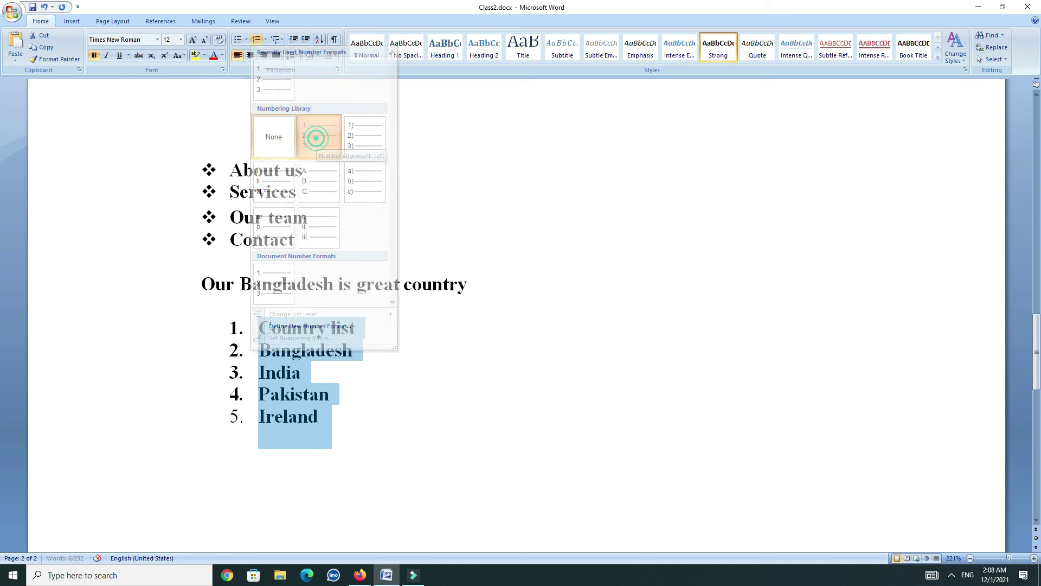
left_click(355, 411)
left_click_drag(332, 415, 206, 326)
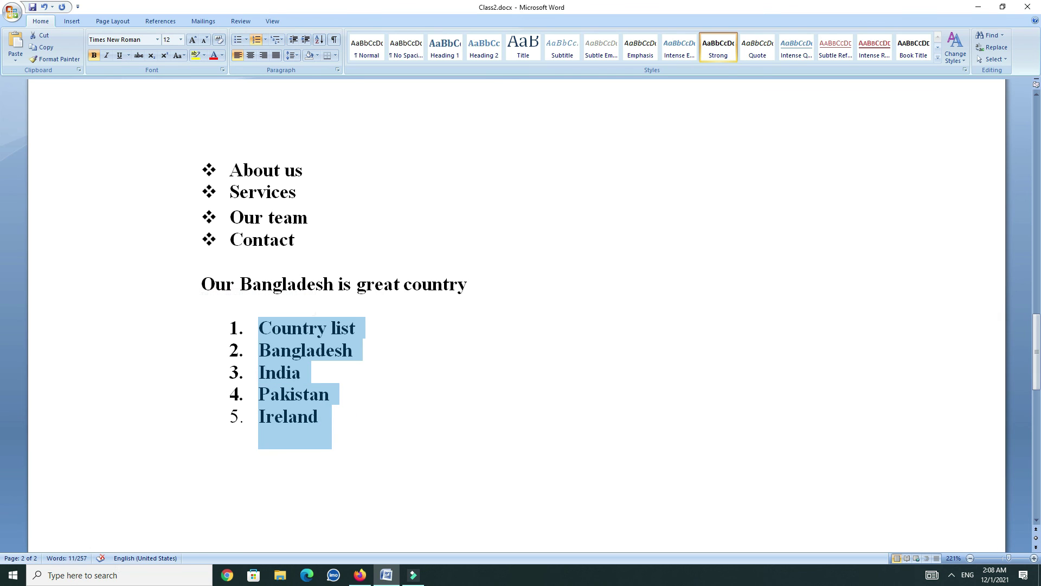
- Indent the numbered list three steps right, then two steps back left
left_click(307, 40)
left_click(307, 39)
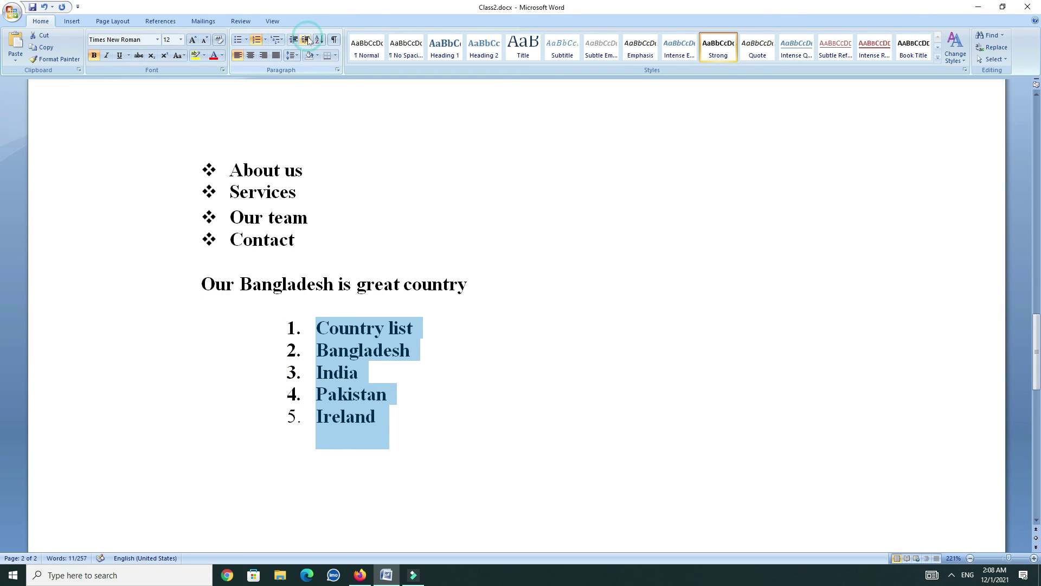
left_click(307, 40)
left_click(293, 39)
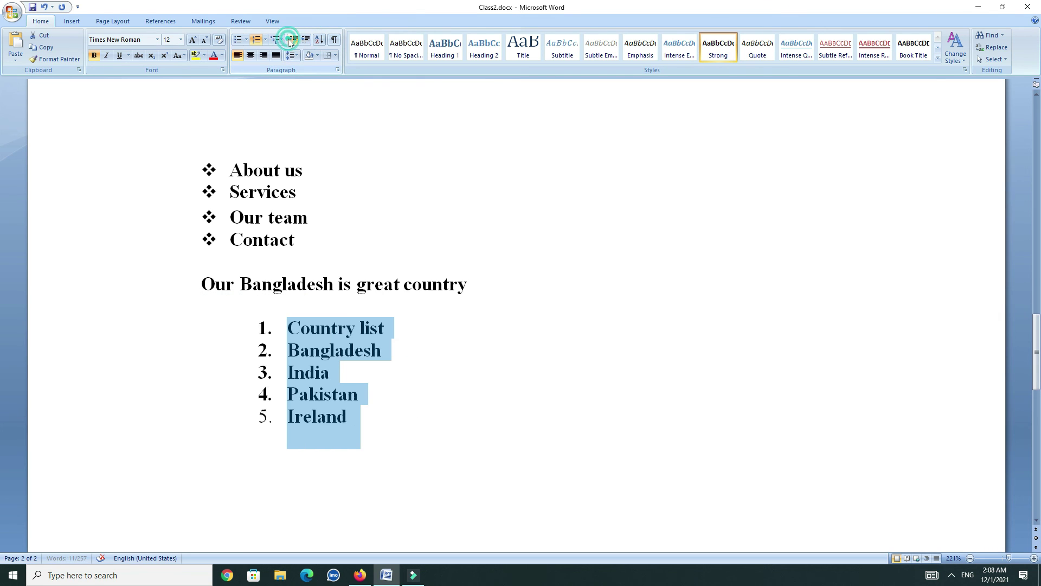
left_click(293, 40)
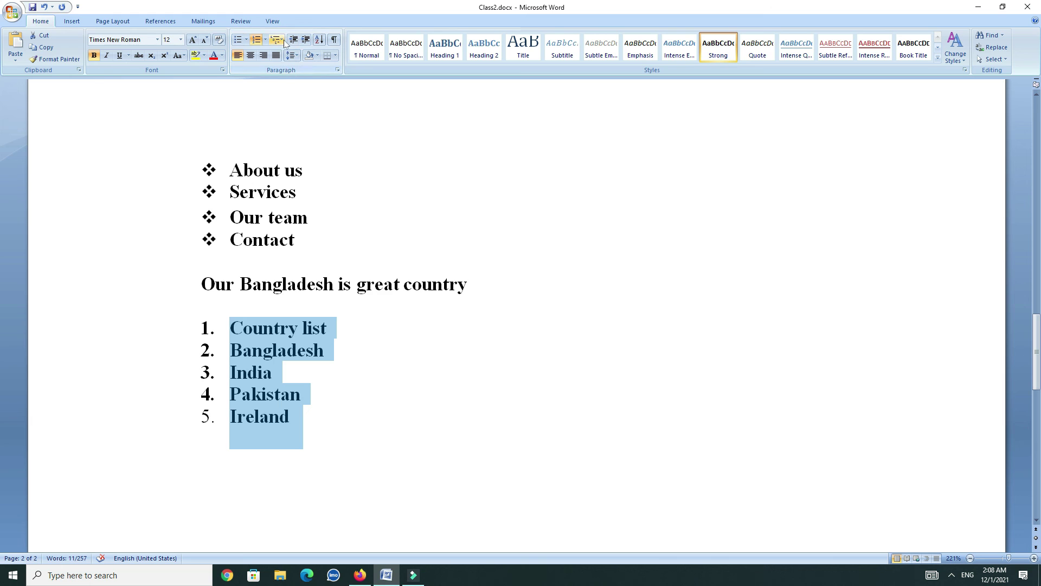
- Apply a Multilevel List style, then reapply '1. 2. 3.' numbering to shift the list left
left_click(285, 41)
mouse_move(293, 86)
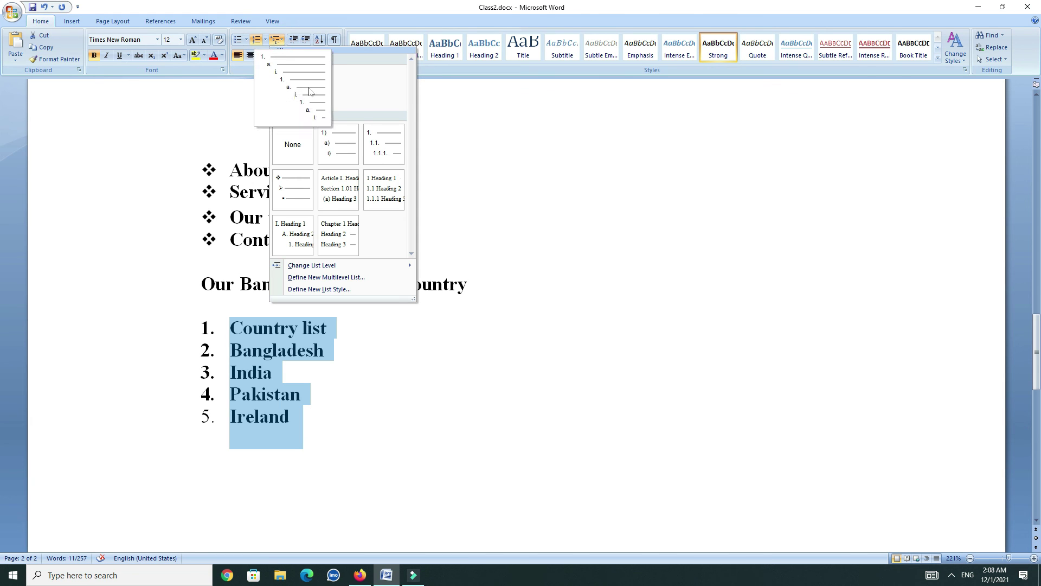
left_click(312, 93)
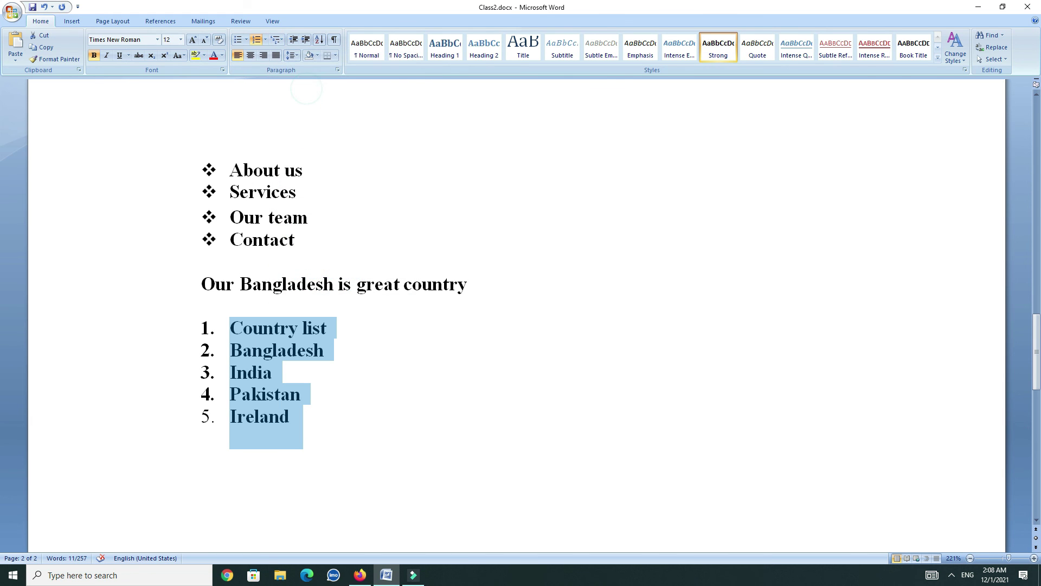
left_click(277, 40)
mouse_move(383, 144)
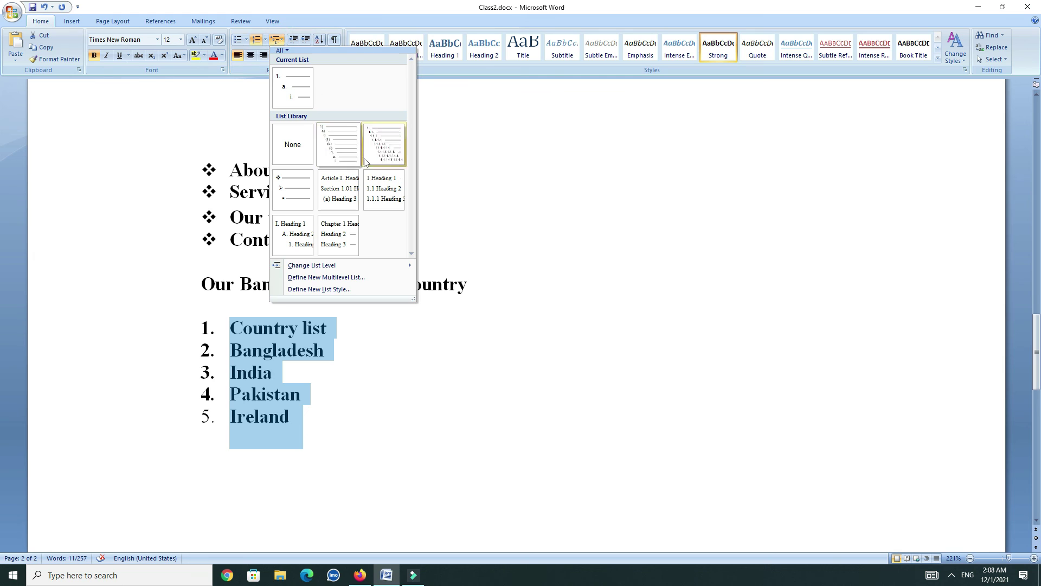
left_click(382, 153)
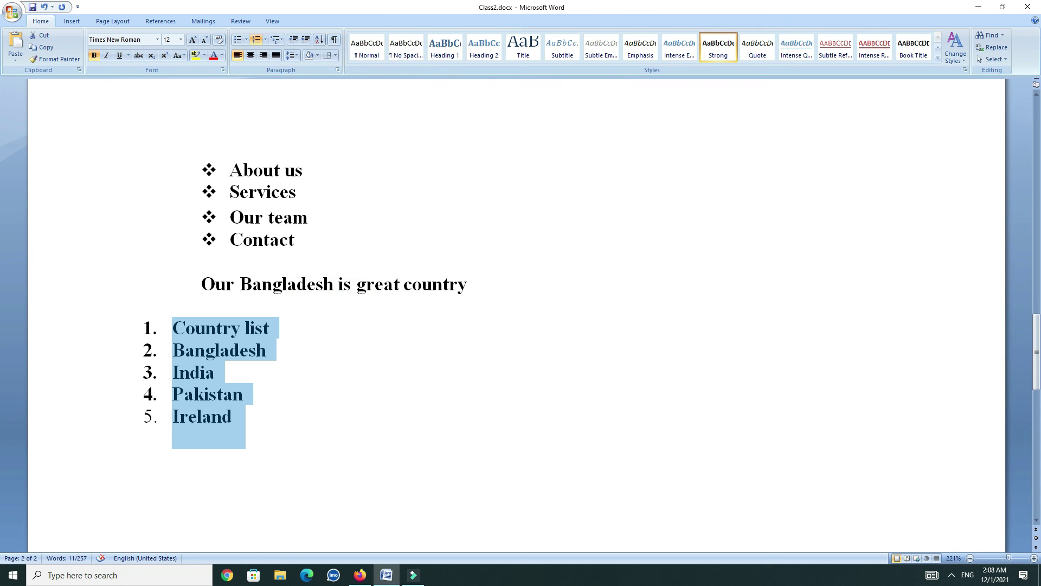
left_click(265, 40)
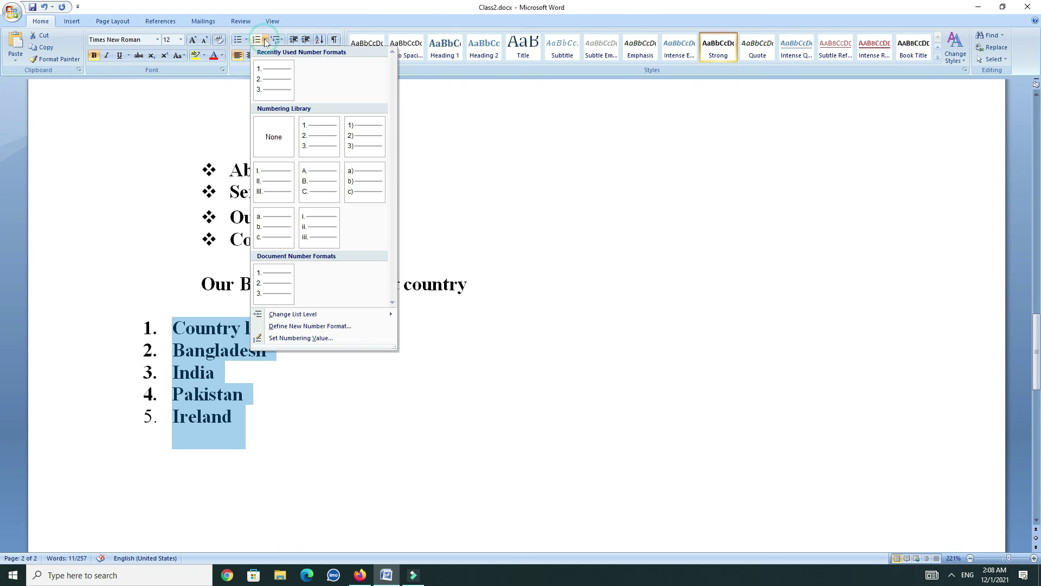
left_click(274, 285)
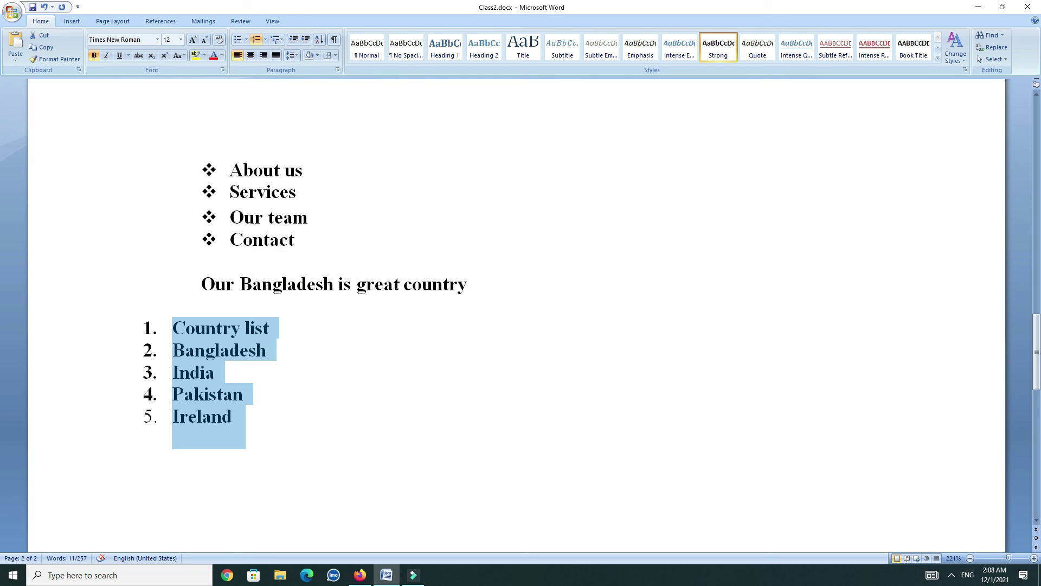
left_click(281, 41)
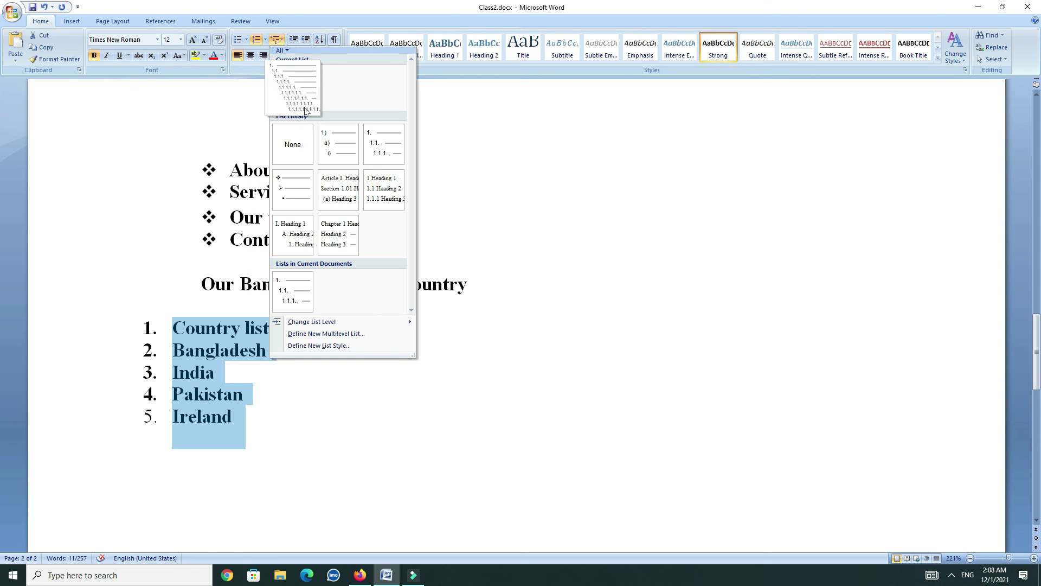
left_click(338, 189)
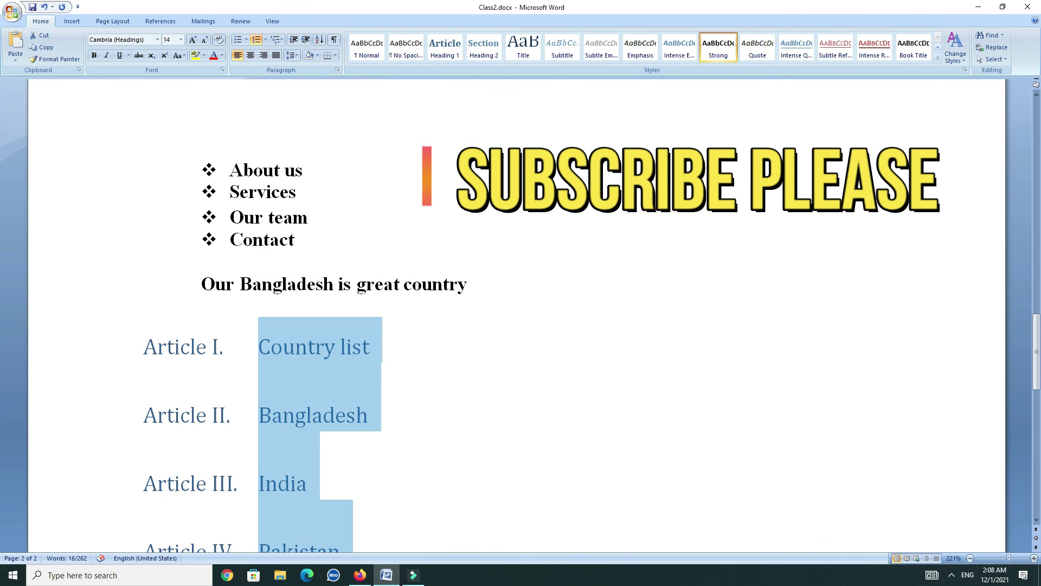
left_click(259, 40)
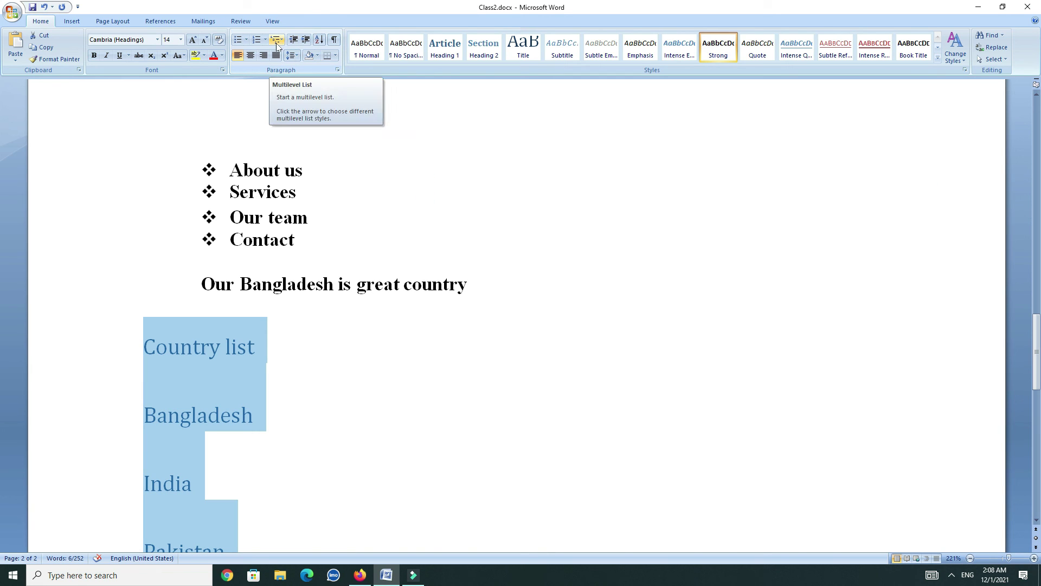
key("ctrl+z")
key("ctrl+z")
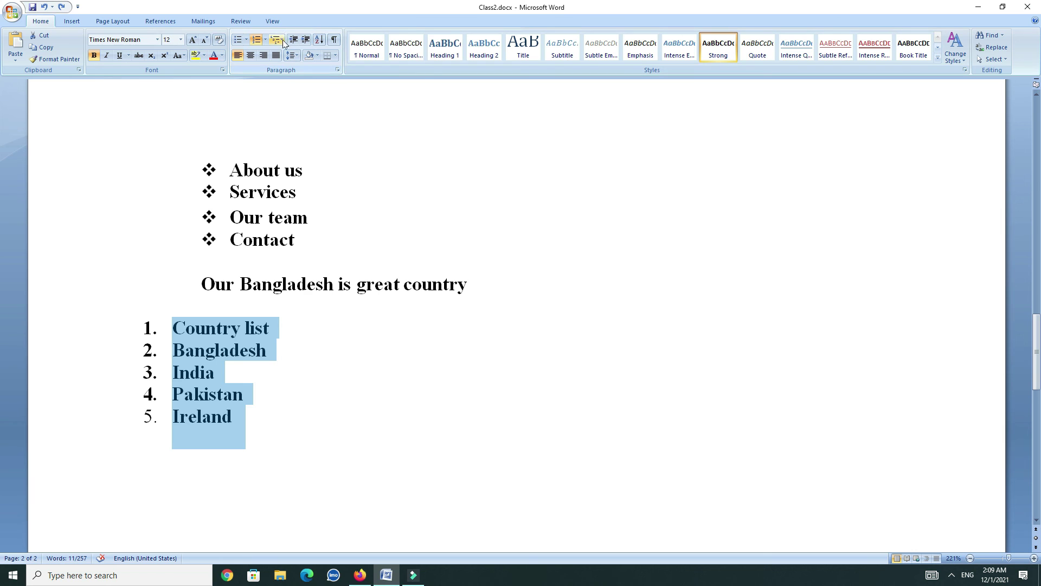
left_click(283, 43)
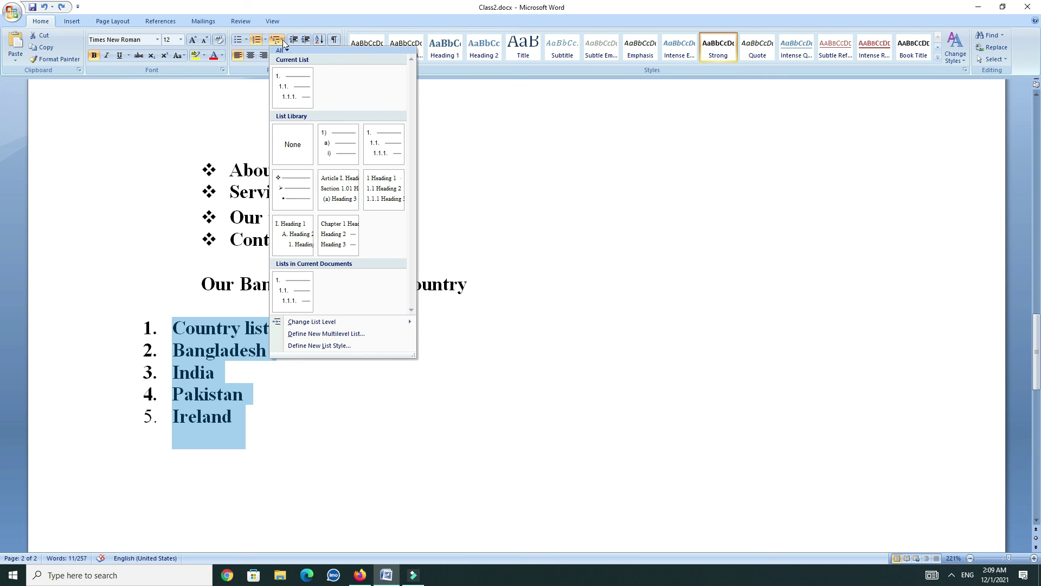
left_click(278, 378)
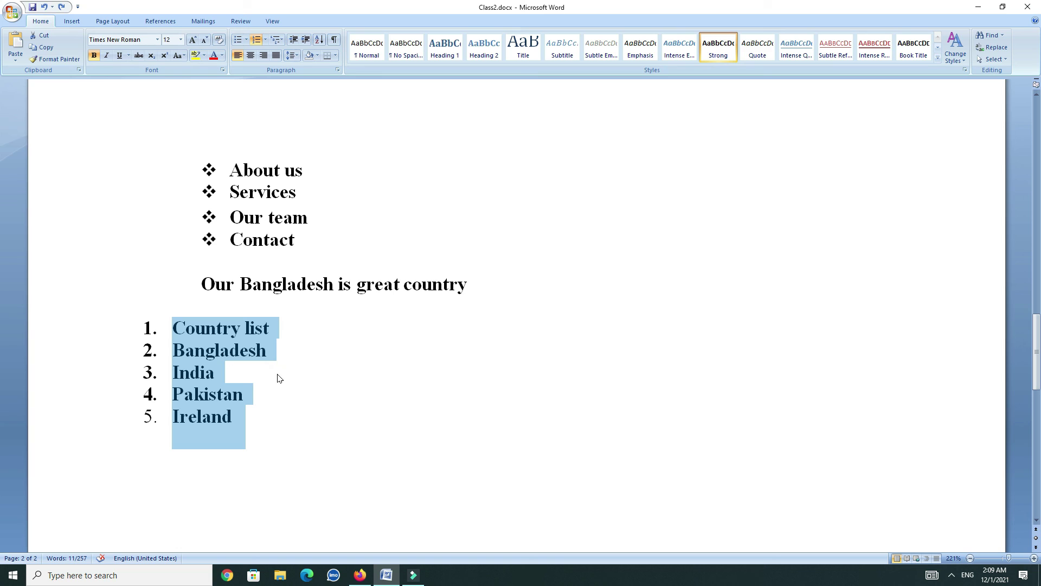